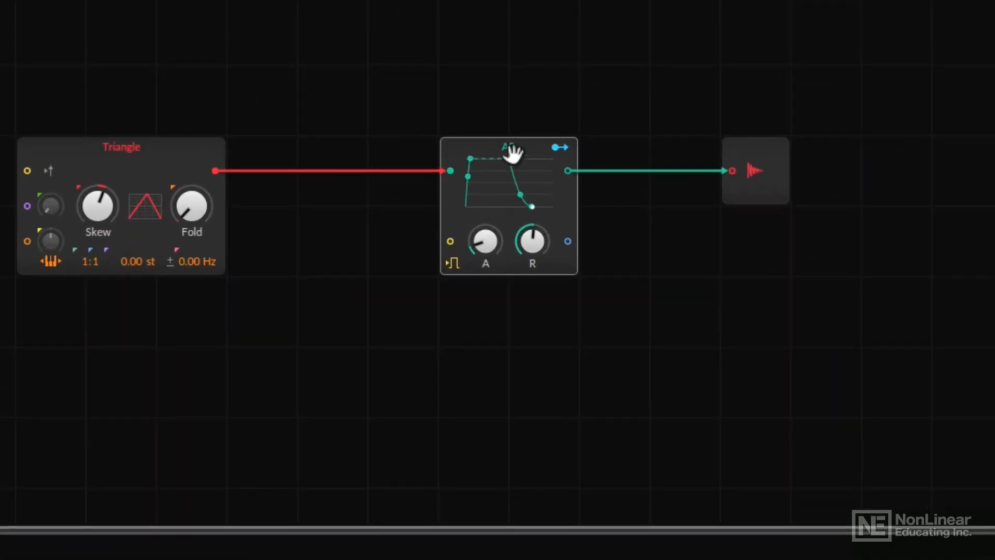
# - Add a Gate In module from the I/O category into the grid between the Triangle oscillator and the AR envelope
pyautogui.click(512, 152)
pyautogui.click(451, 264)
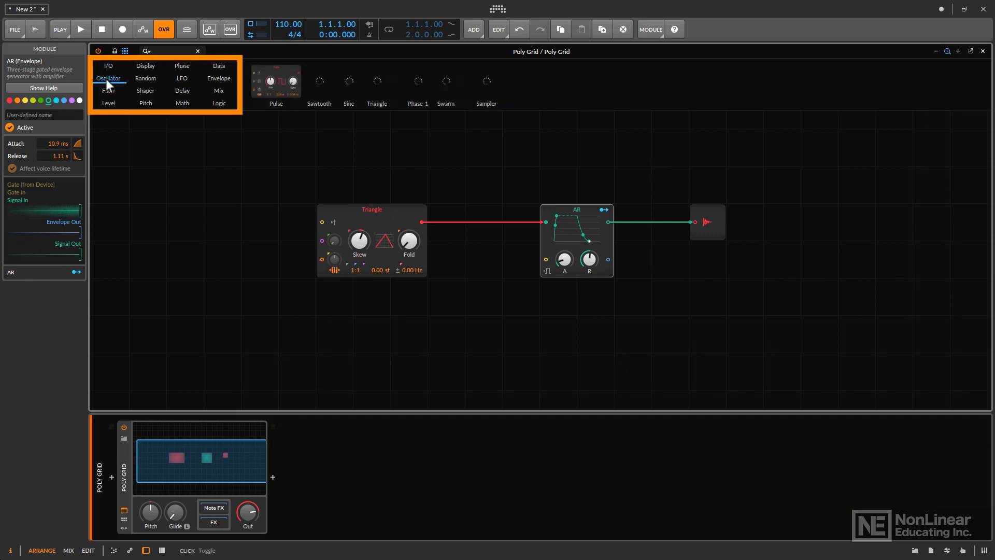
pyautogui.click(108, 104)
pyautogui.click(109, 66)
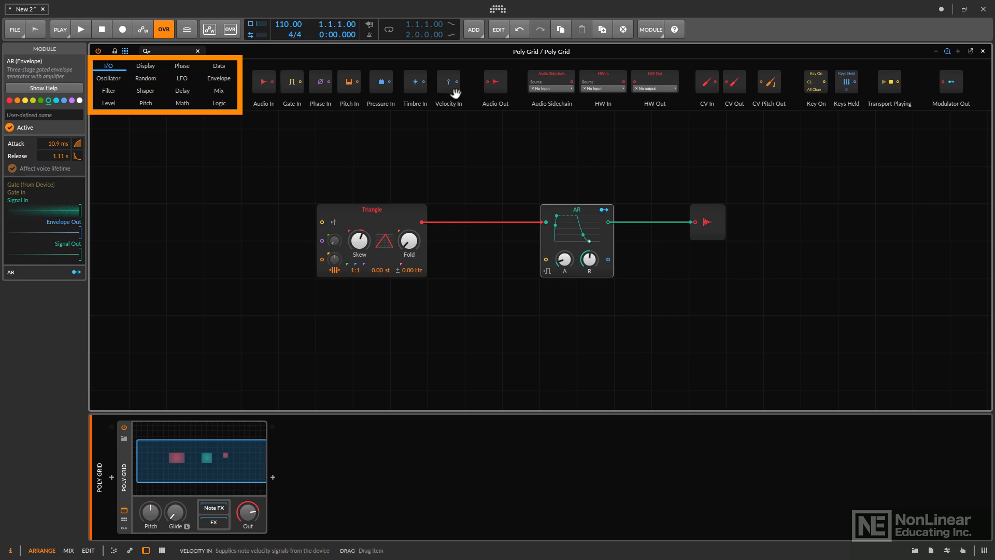
pyautogui.click(293, 82)
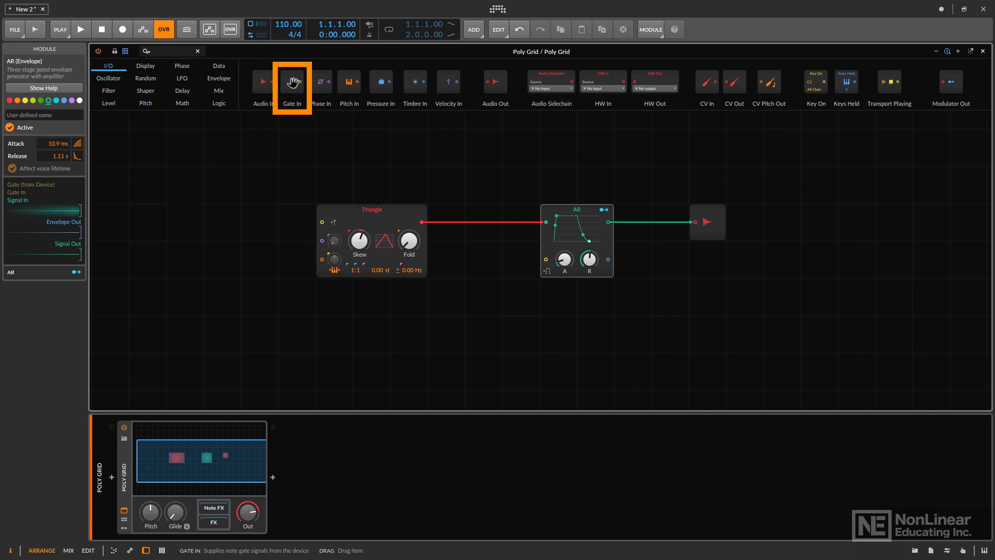
pyautogui.moveTo(294, 82); pyautogui.dragTo(472, 273)
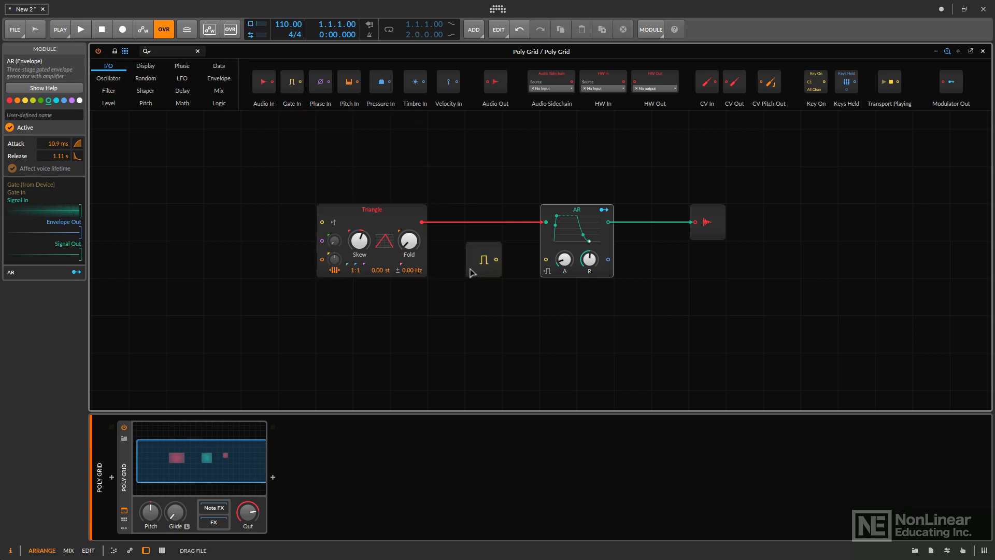
# - Connect the Gate In output to the AR envelope's gate input, then unplug that cable again
pyautogui.click(478, 269)
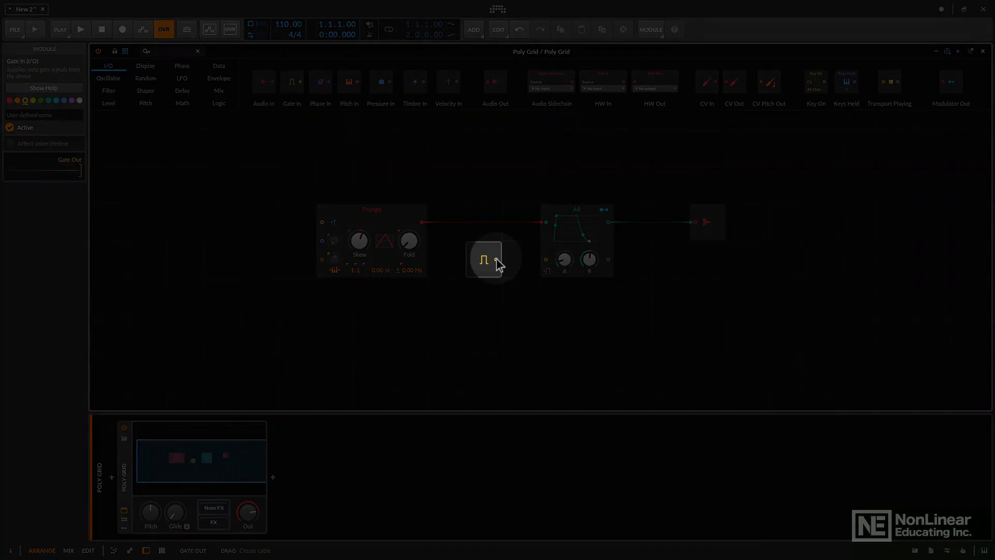
pyautogui.moveTo(496, 259); pyautogui.dragTo(546, 259)
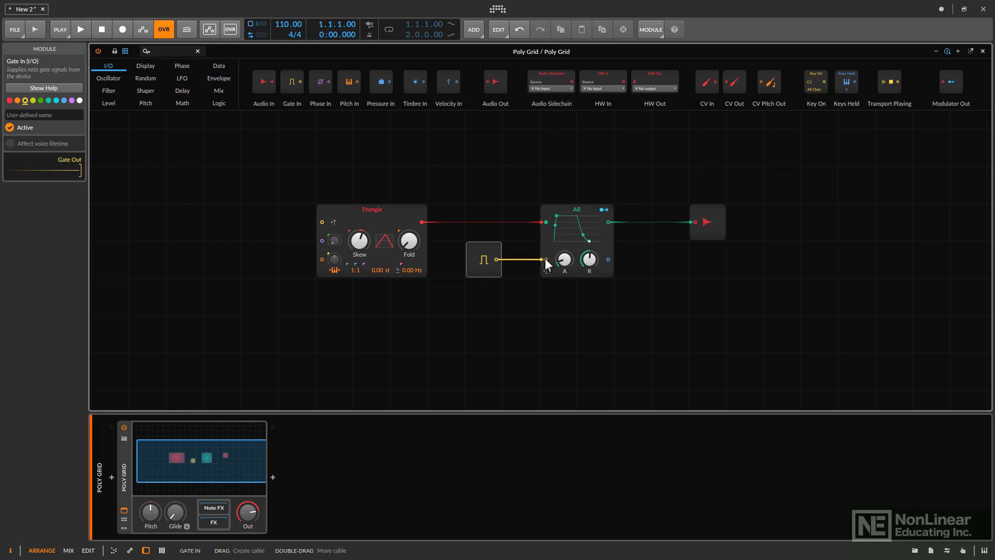
pyautogui.moveTo(545, 258); pyautogui.dragTo(513, 290)
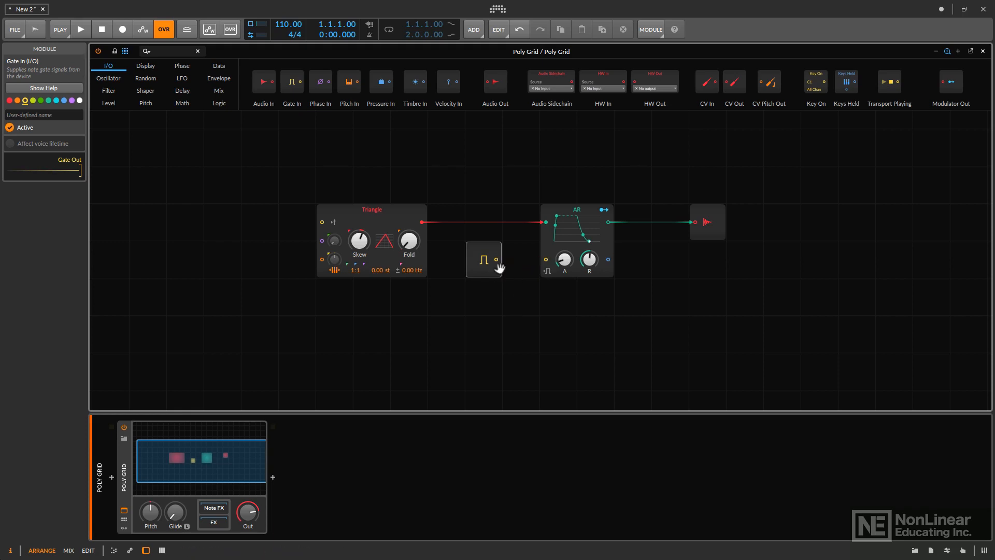
# - Snap the Gate In module directly onto the AR envelope's gate input, pull it away, and delete it
pyautogui.click(484, 257)
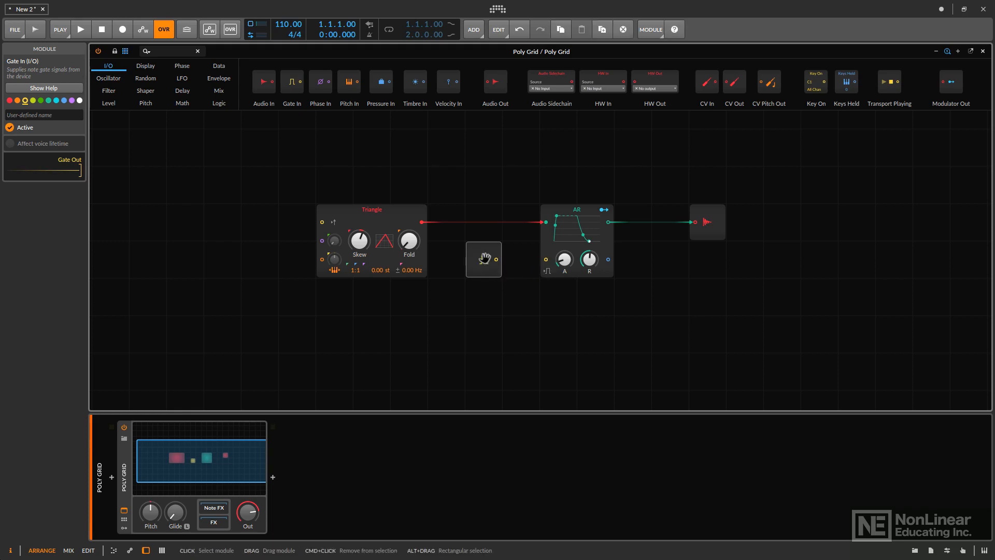
pyautogui.moveTo(484, 257); pyautogui.dragTo(544, 261)
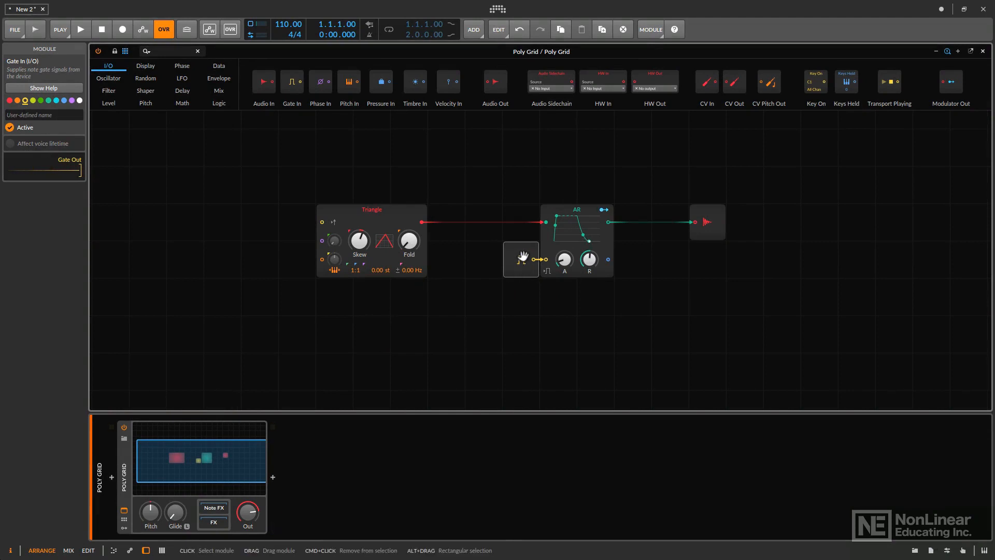
pyautogui.moveTo(532, 256); pyautogui.dragTo(493, 258)
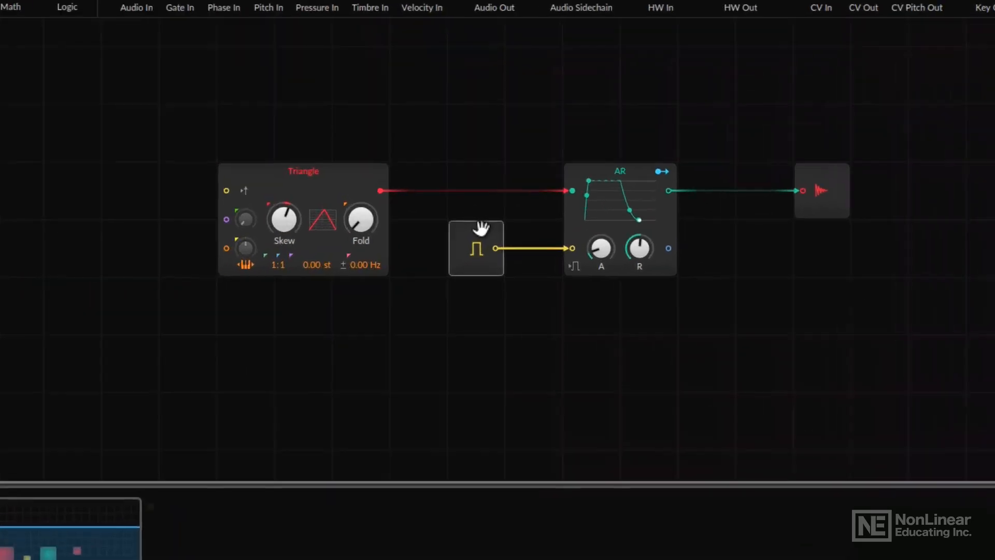
pyautogui.press('Delete')
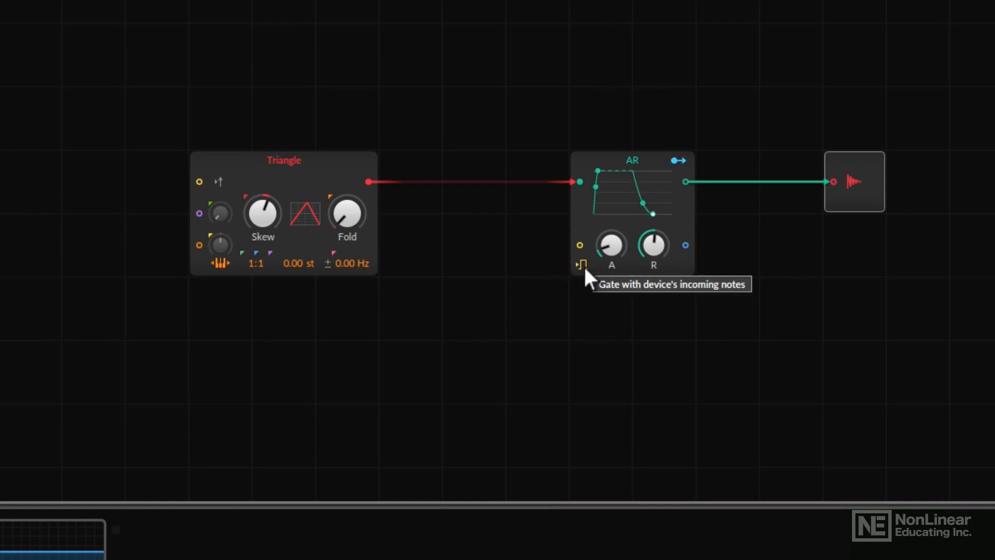
# - Select the Triangle oscillator, open the Oscillator category, and turn its Skew knob slightly up
pyautogui.click(316, 158)
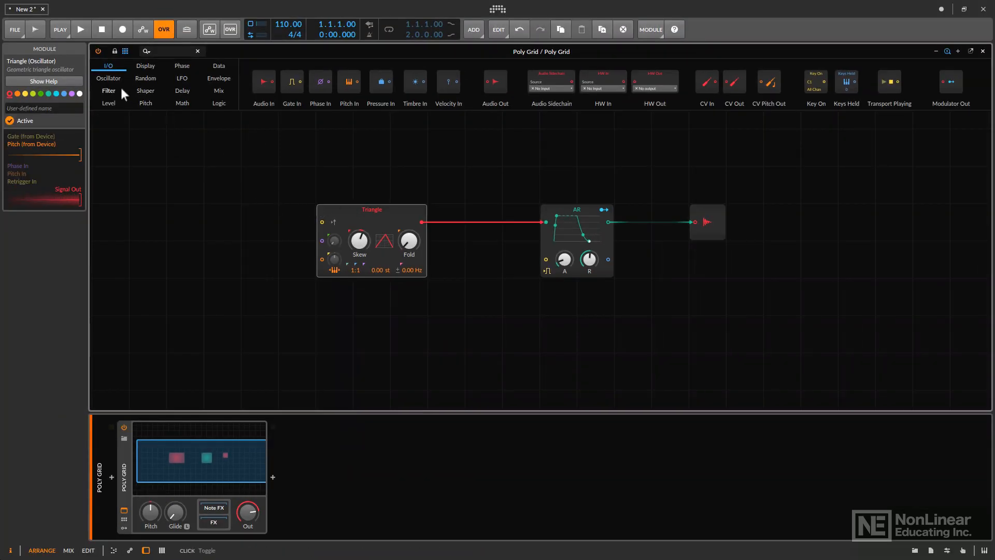
pyautogui.click(108, 78)
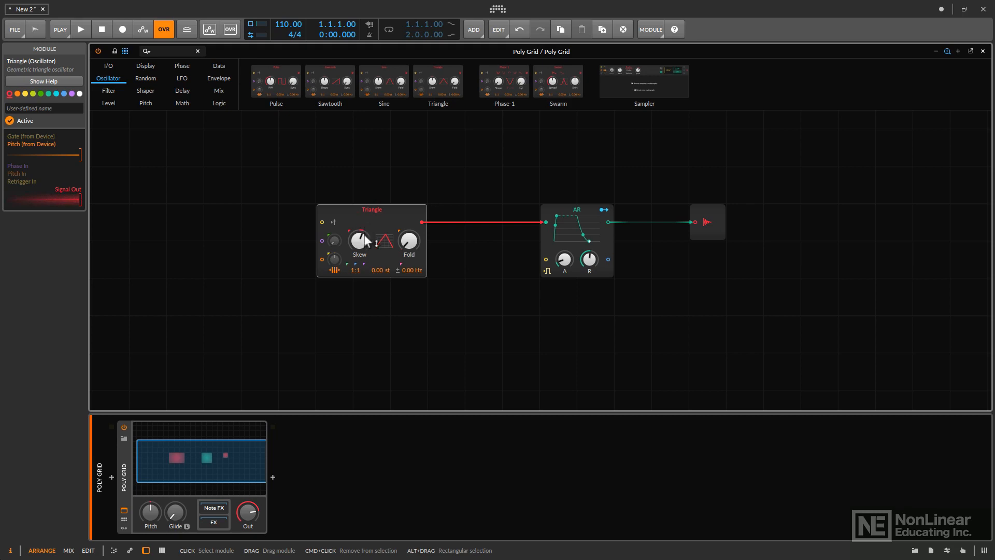
pyautogui.moveTo(359, 240); pyautogui.dragTo(359, 236)
pyautogui.moveTo(359, 242); pyautogui.dragTo(359, 231)
# - Replace the Triangle oscillator with a Pulse oscillator and turn up its PW and Sync knobs
pyautogui.rightClick(392, 217)
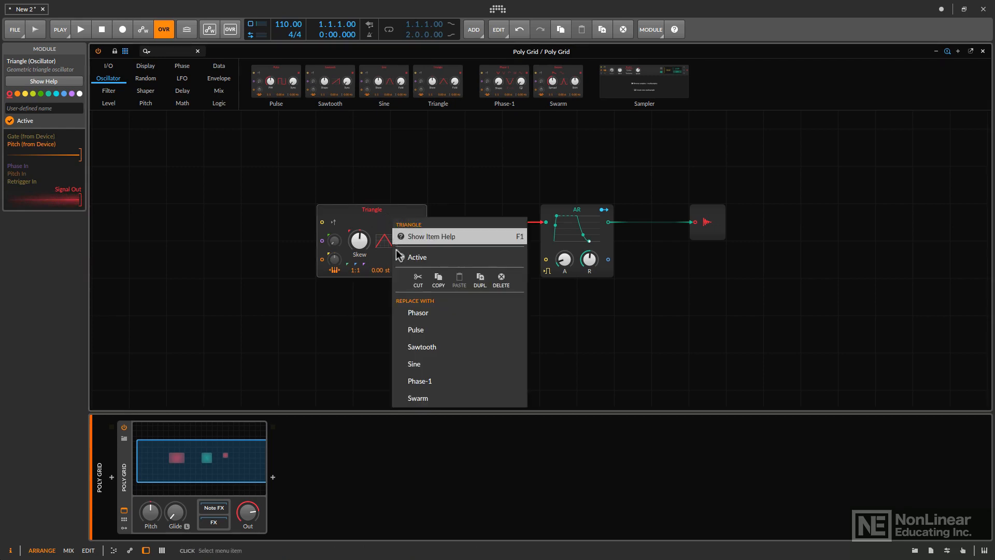
pyautogui.click(415, 330)
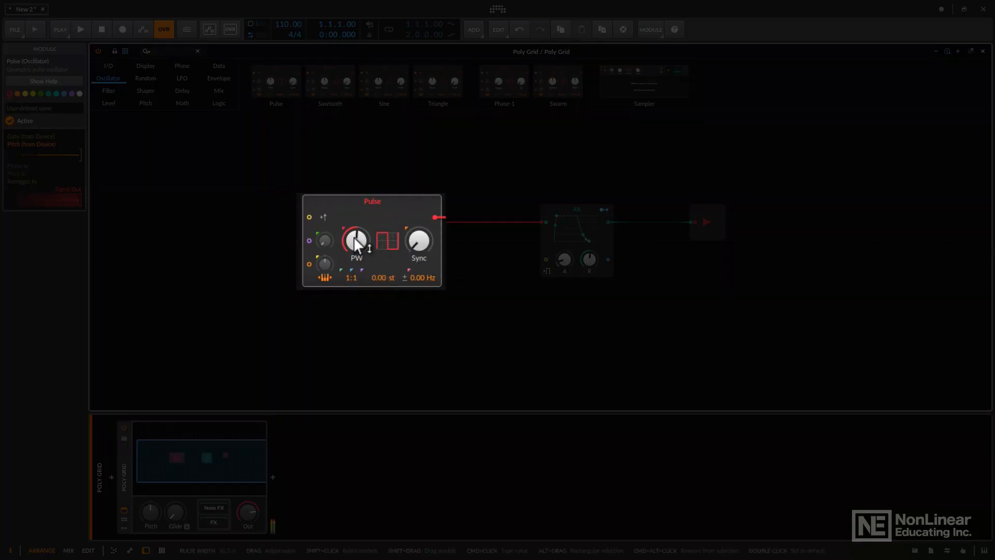
pyautogui.moveTo(354, 236); pyautogui.dragTo(353, 220)
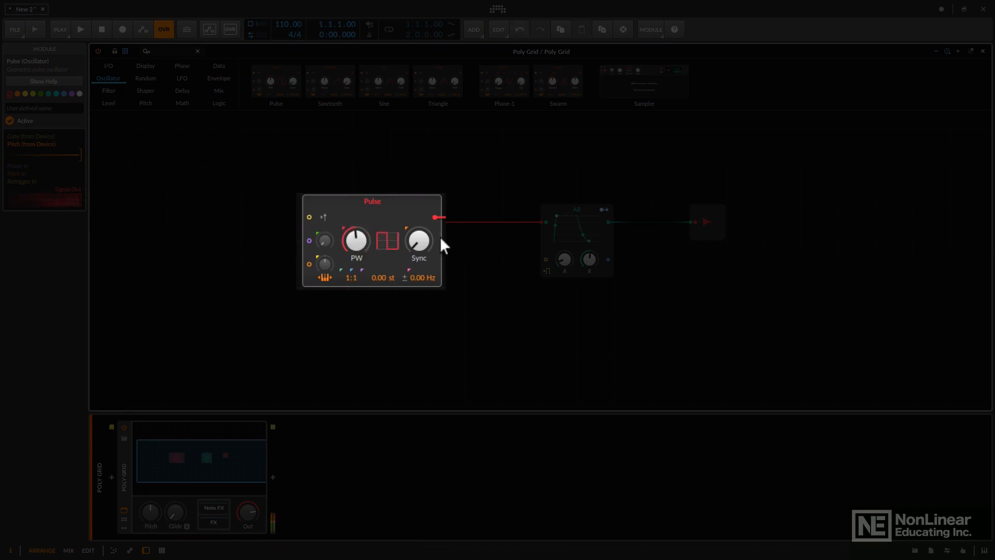
pyautogui.moveTo(424, 240); pyautogui.dragTo(424, 230)
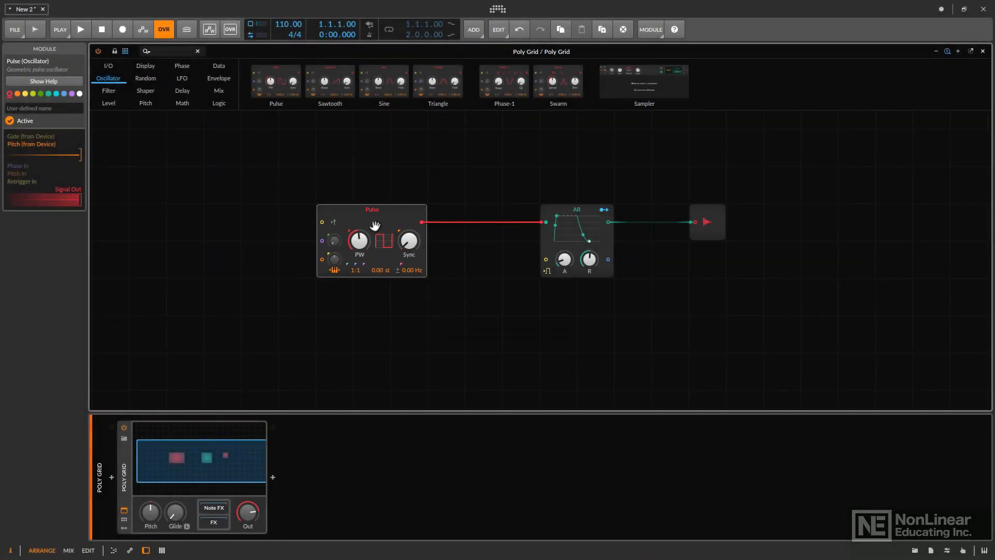
# - Replace the Pulse oscillator with a Triangle oscillator again
pyautogui.rightClick(356, 218)
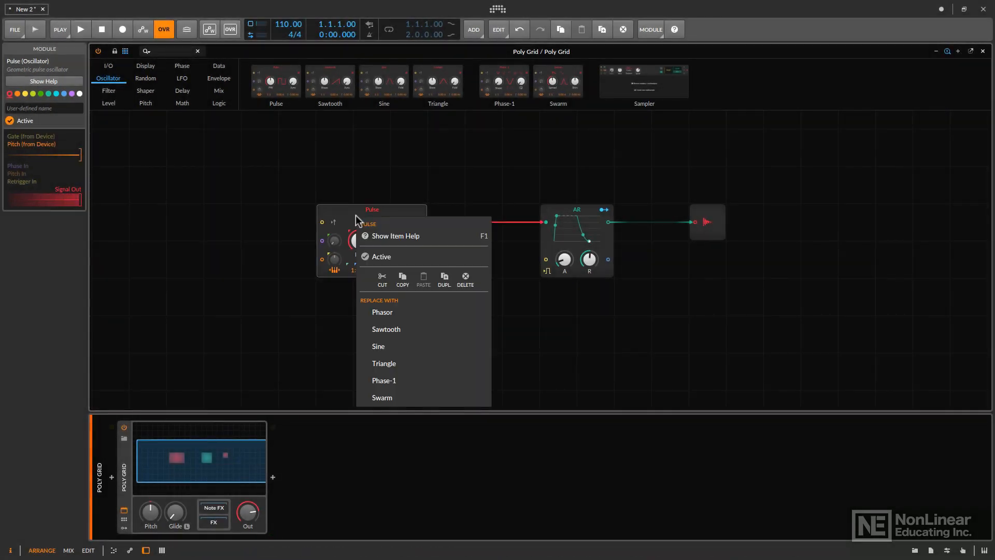
pyautogui.click(394, 368)
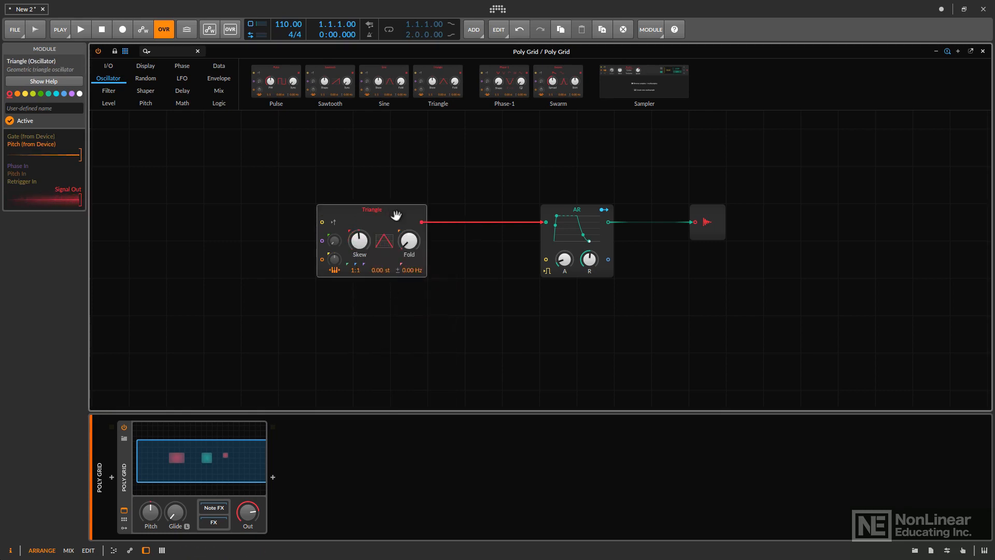
# - Move the Triangle oscillator slightly left and set its frequency ratio to 1:2
pyautogui.moveTo(396, 215); pyautogui.dragTo(358, 214)
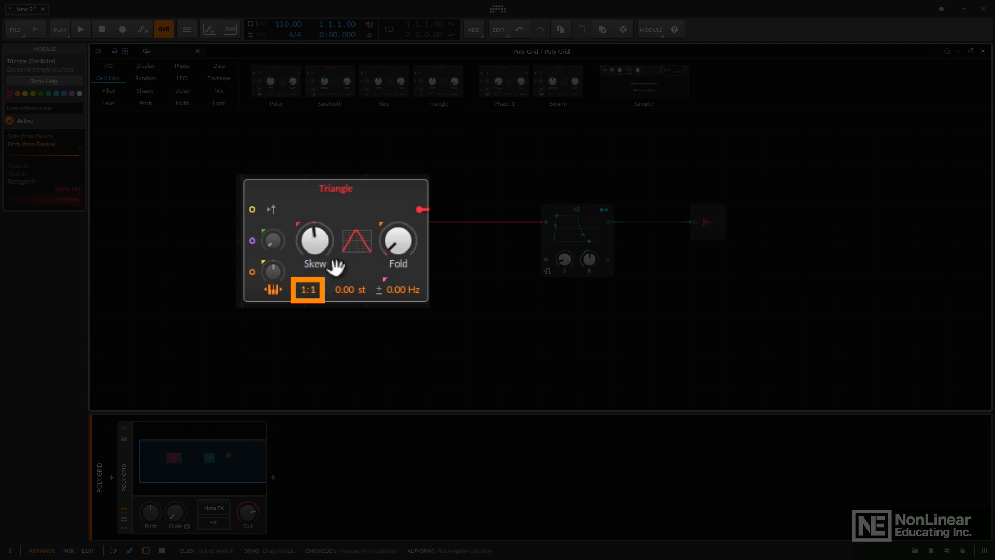
pyautogui.click(314, 291)
pyautogui.moveTo(314, 292); pyautogui.dragTo(314, 291)
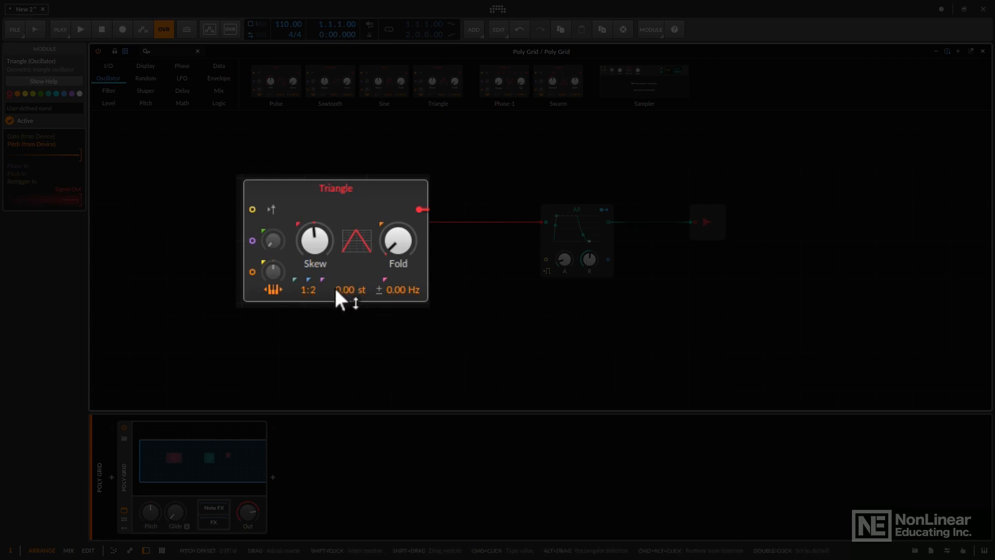
# - Set the oscillator's pitch offset to 1.00 st and reset its detune to 0.00 Hz
pyautogui.moveTo(338, 288)
pyautogui.mouseDown()
pyautogui.moveTo(340, 267)
pyautogui.moveTo(337, 291)
pyautogui.mouseUp()
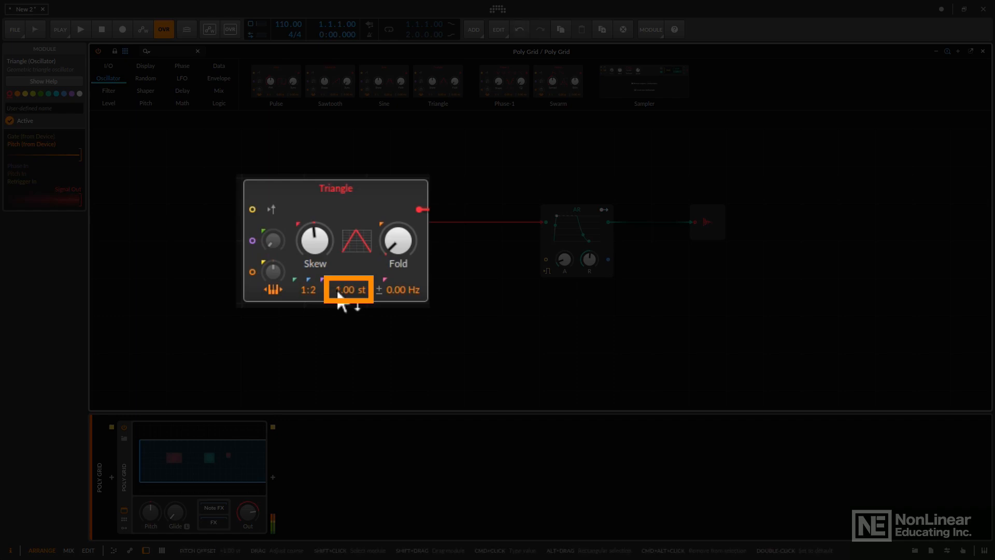
pyautogui.moveTo(395, 288)
pyautogui.mouseDown()
pyautogui.moveTo(395, 275)
pyautogui.moveTo(401, 295)
pyautogui.mouseUp()
pyautogui.doubleClick(400, 290)
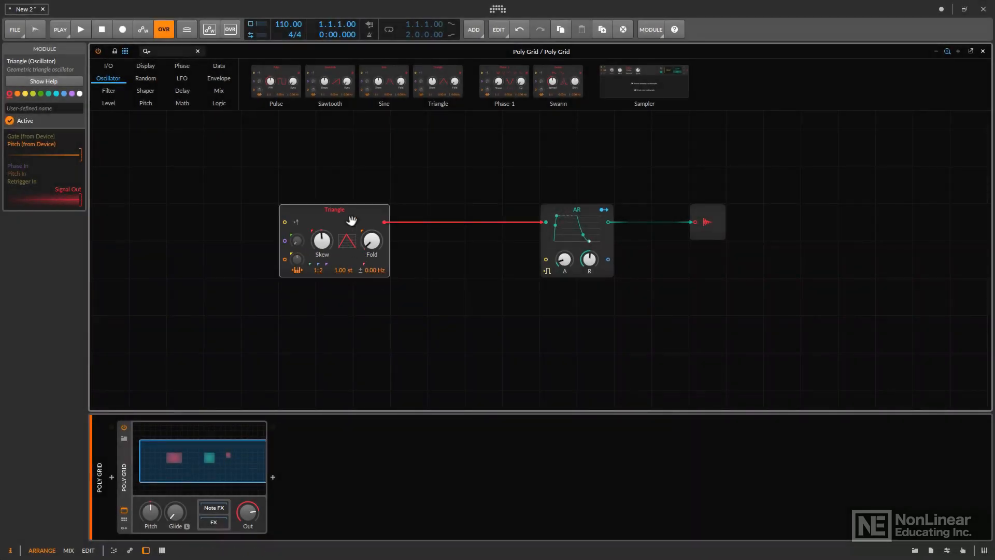
# - Move the Triangle oscillator further left and select the AR envelope module
pyautogui.moveTo(330, 221); pyautogui.dragTo(293, 221)
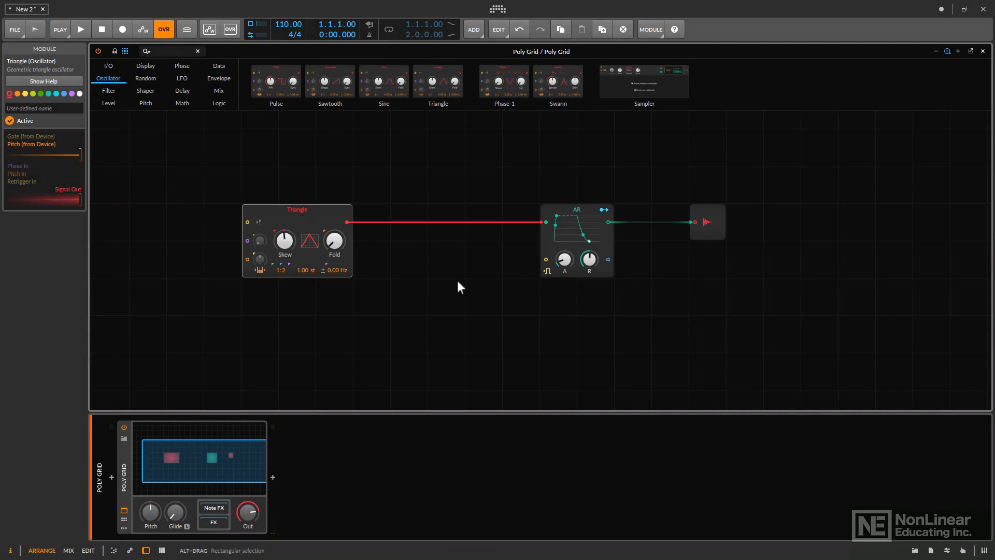
pyautogui.click(558, 209)
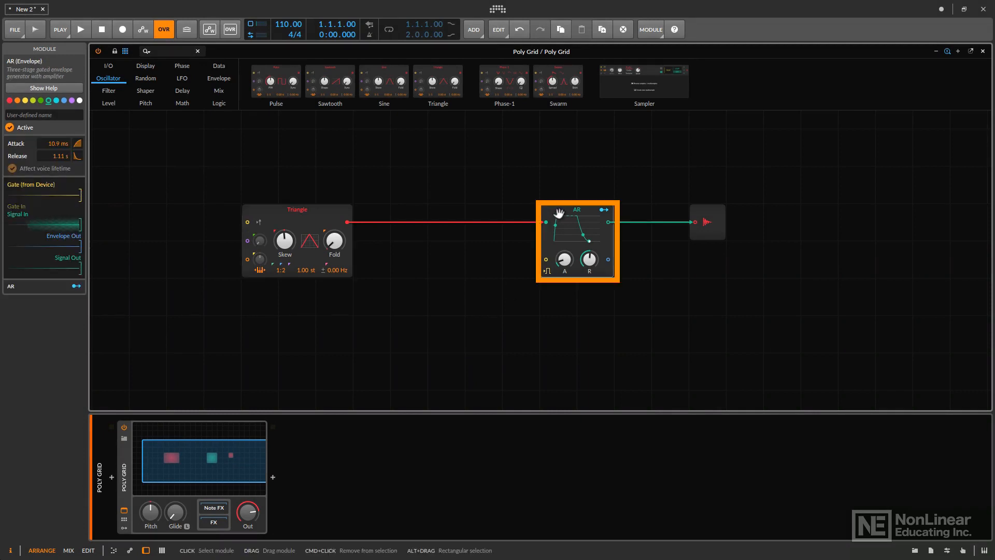